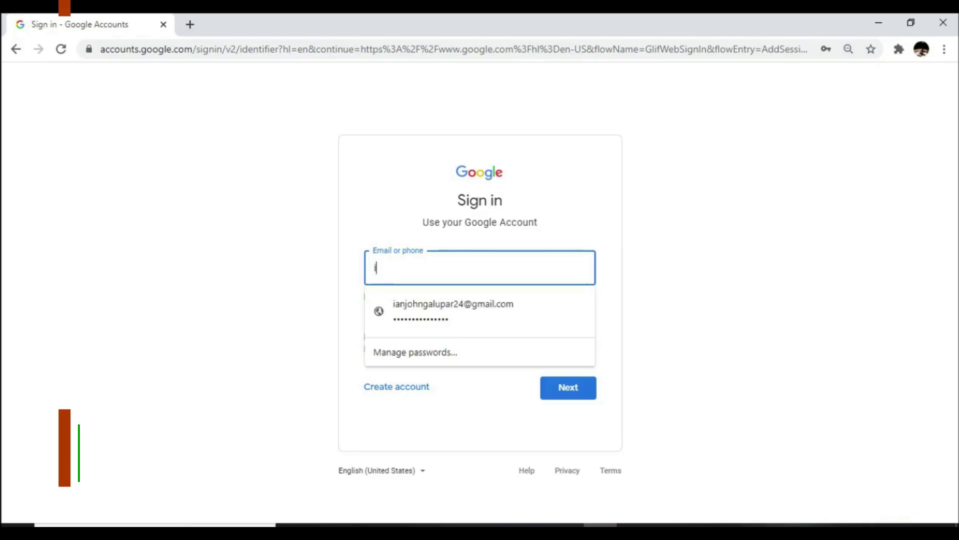
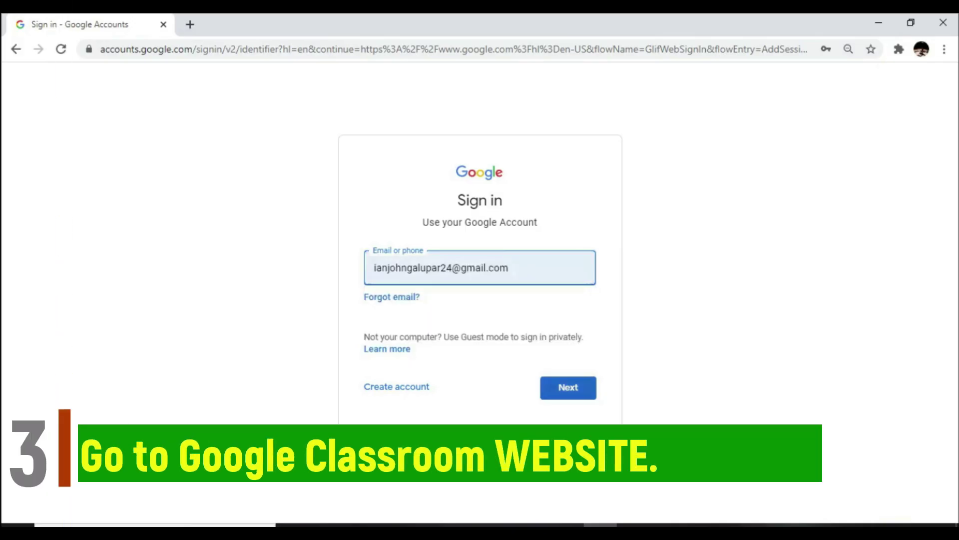
# Submit the password to finish signing in to the Google account.
pyautogui.press('Return')
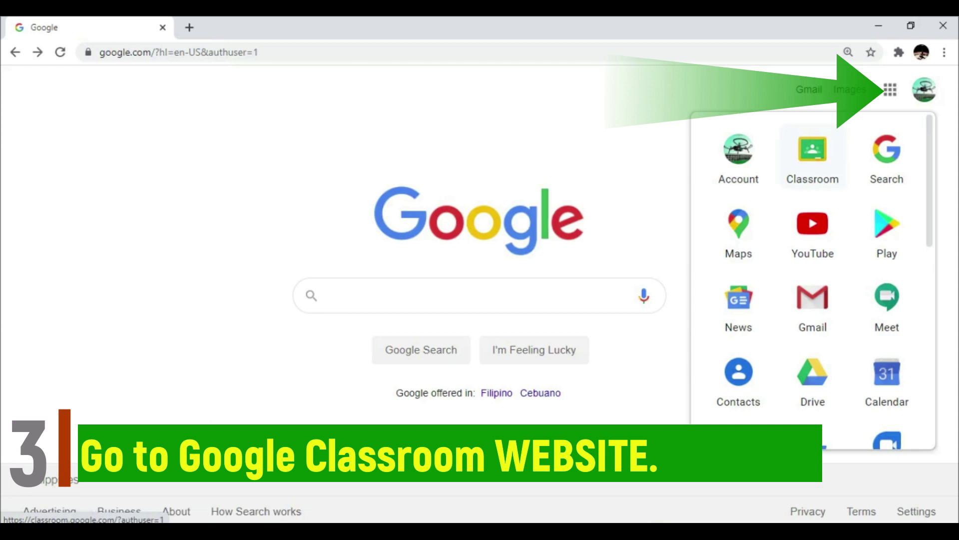
# Go to classroom.google.com and search Google for 'Google classroom'.
pyautogui.click(814, 158)
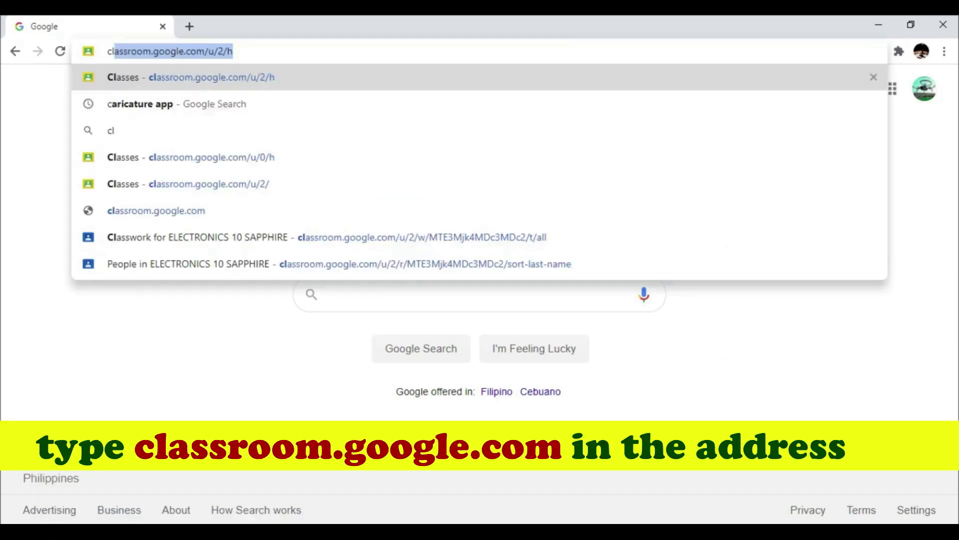
pyautogui.write('googl')
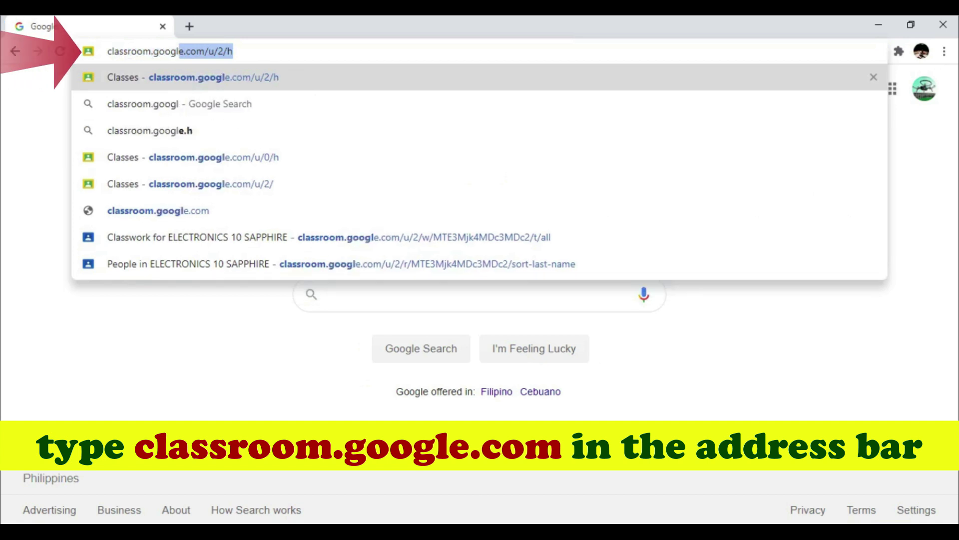
pyautogui.write('e.')
pyautogui.press('Return')
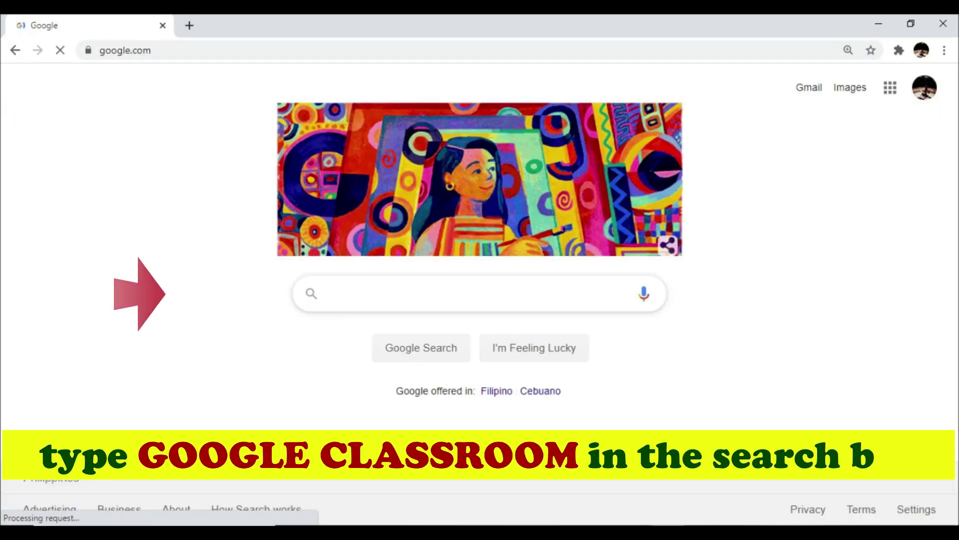
pyautogui.write('Google ')
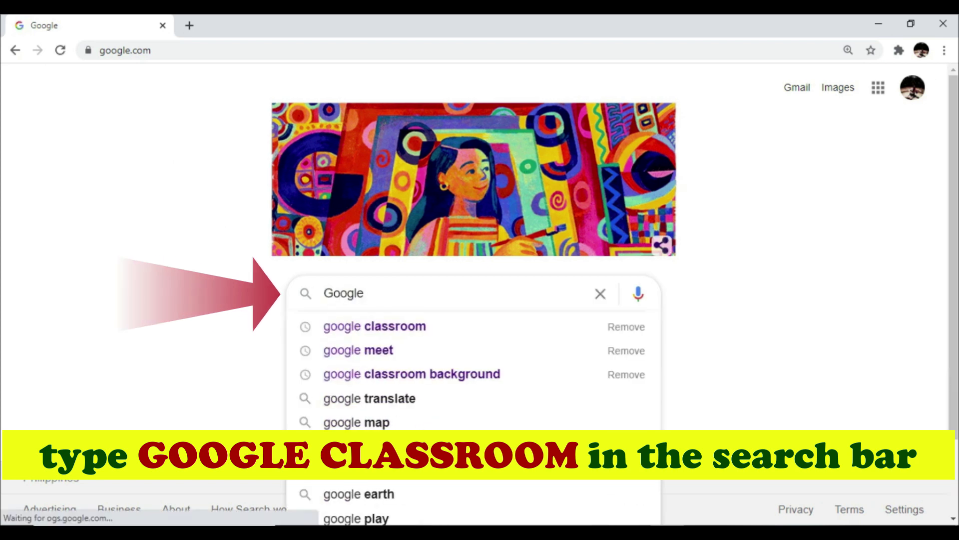
pyautogui.write('classroom')
pyautogui.press('Return')
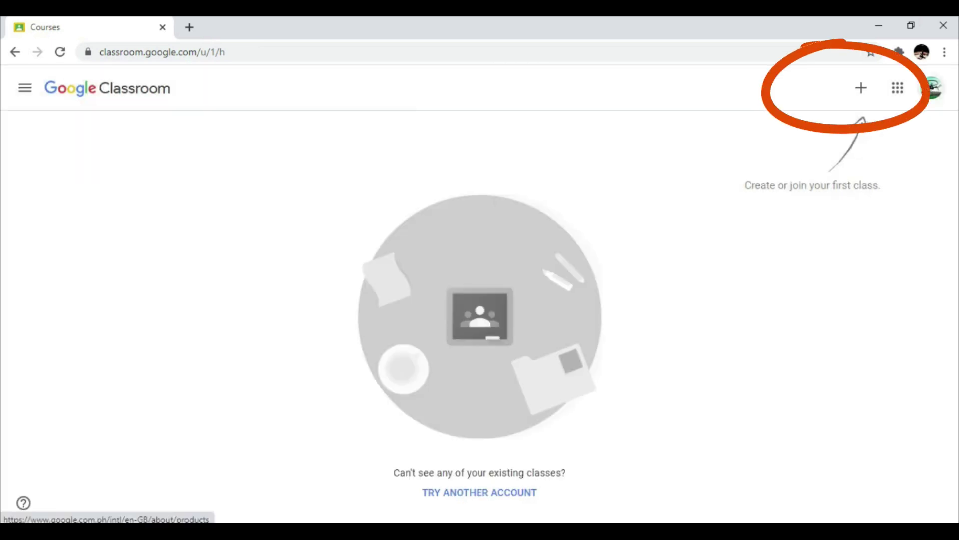
# Choose Create class from the + menu and accept the personal-account notice.
pyautogui.click(861, 89)
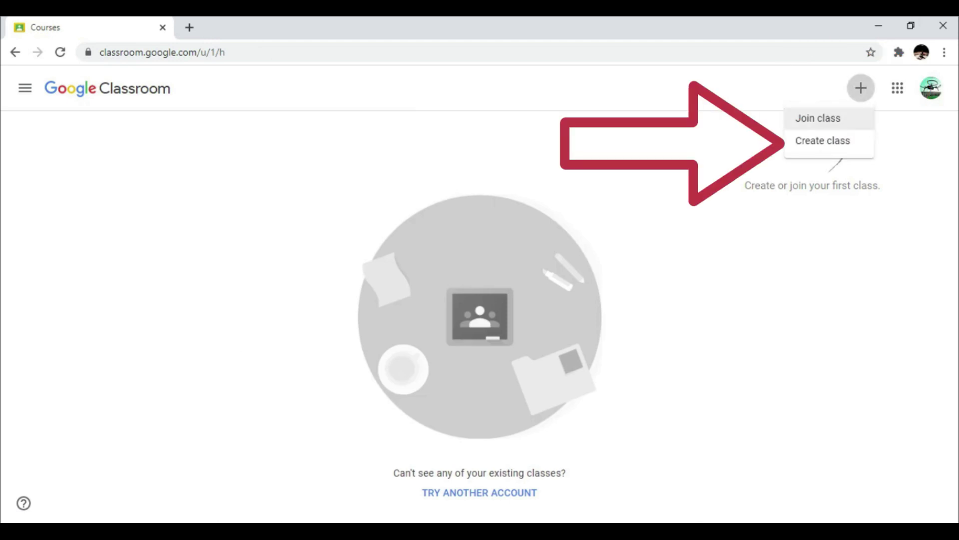
pyautogui.click(823, 140)
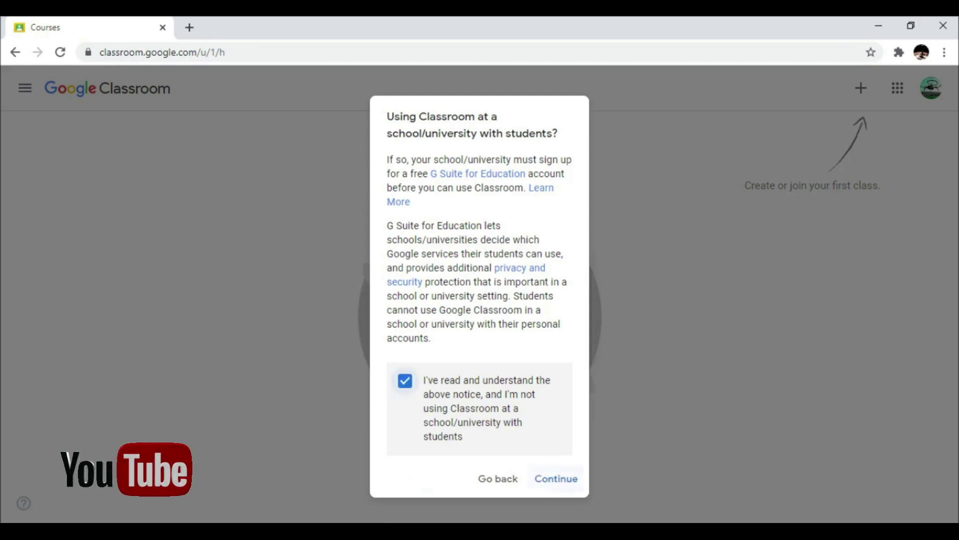
pyautogui.click(556, 479)
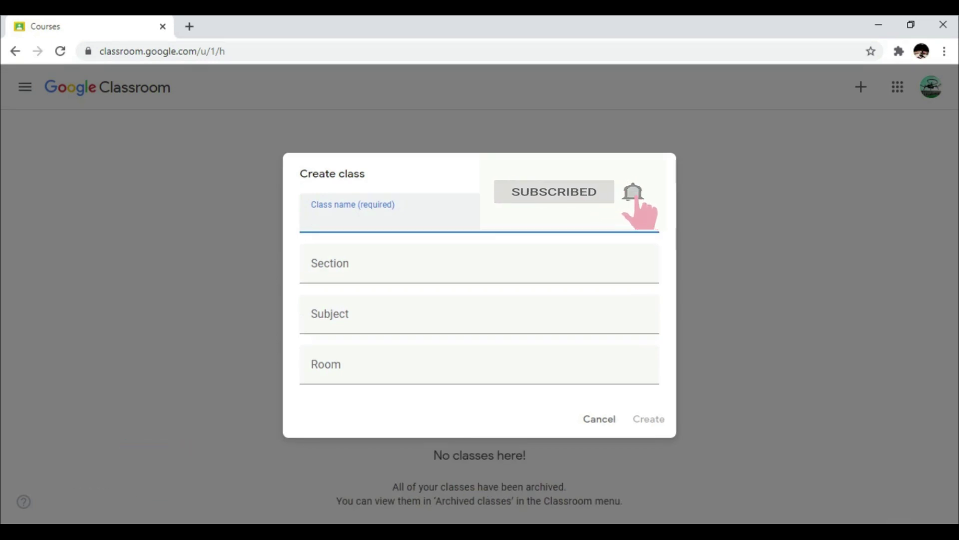
pyautogui.write('TICA')
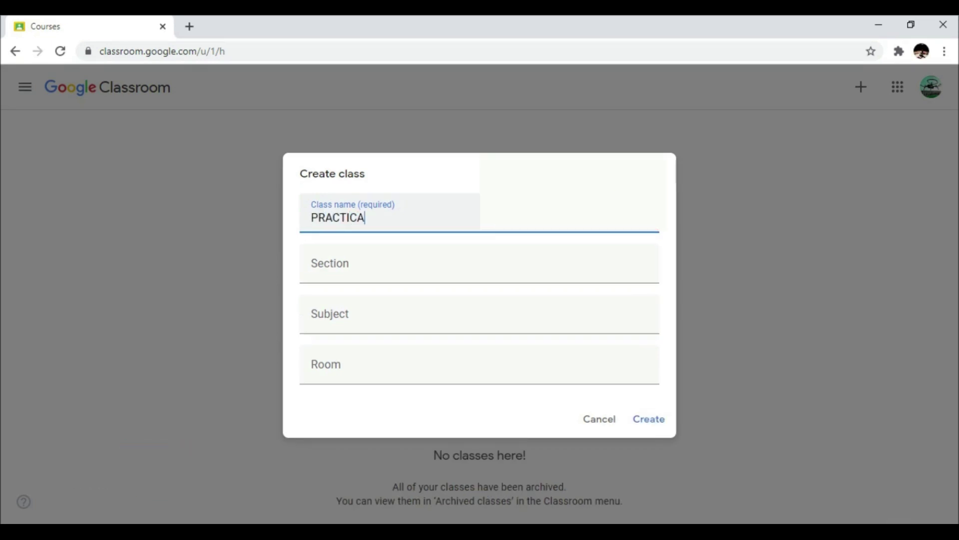
pyautogui.write('L RESEARCH 1')
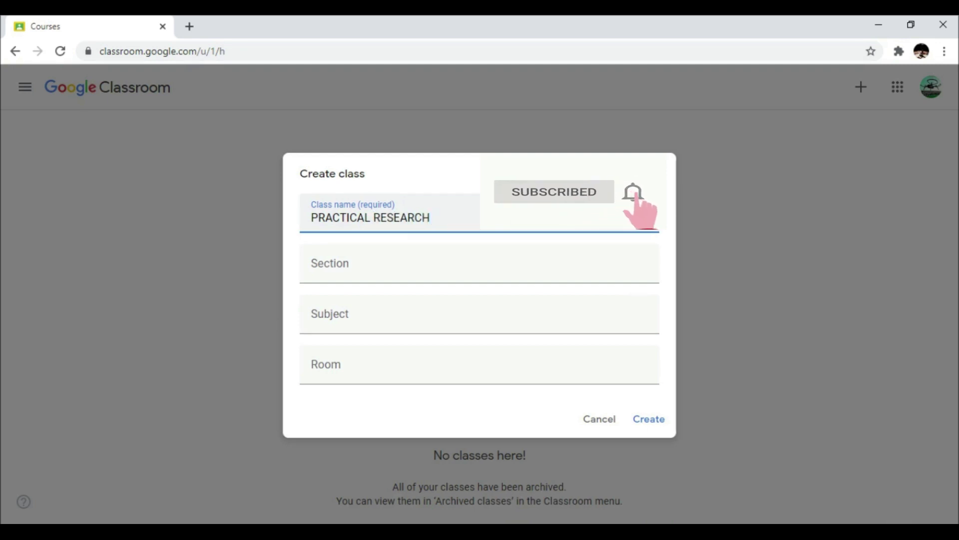
# Create PRACTICAL RESEARCH 1: section GRADE 12 STEM 1, subject Practical Research 1, ROOM 24.
pyautogui.press('Tab')
pyautogui.write('G')
pyautogui.write('RADE')
pyautogui.write(' 1')
pyautogui.write('2 ')
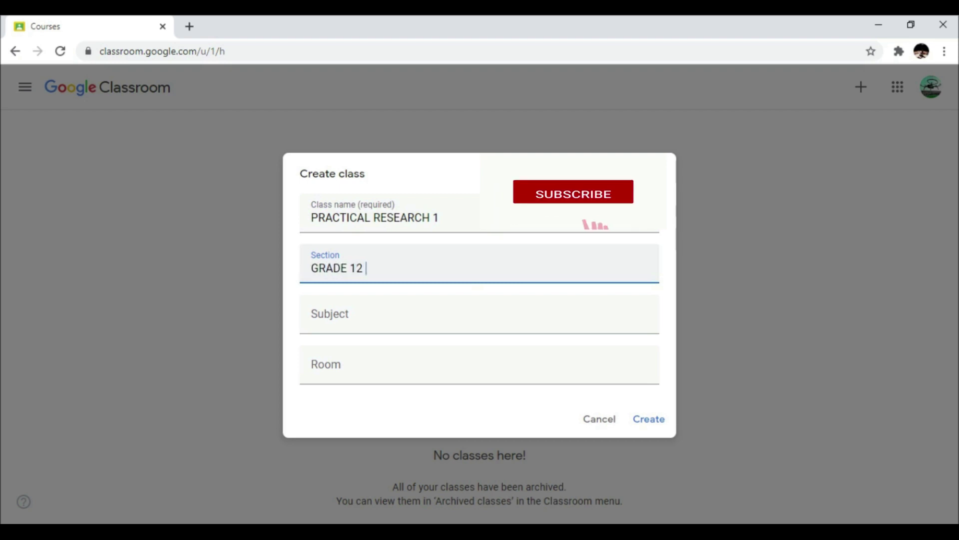
pyautogui.write('STEM 1')
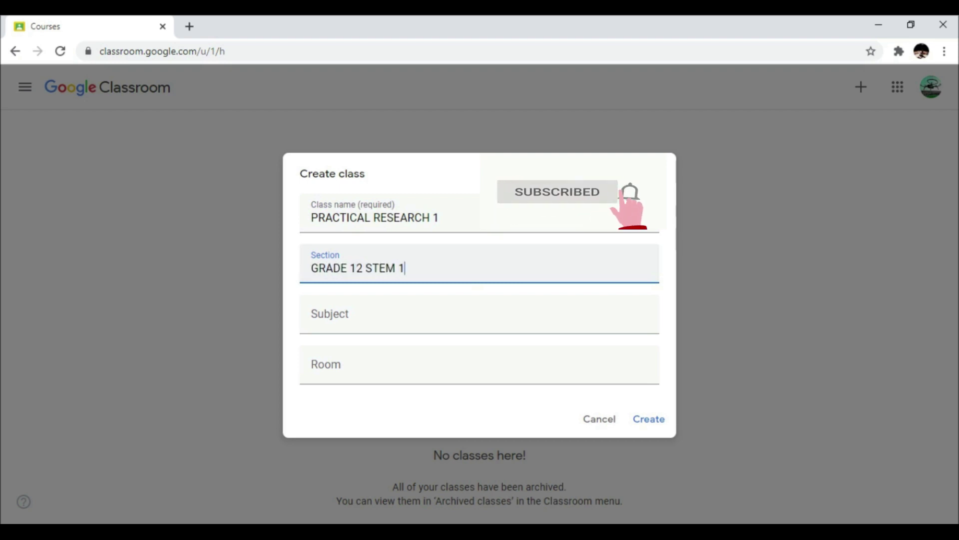
pyautogui.press('Tab')
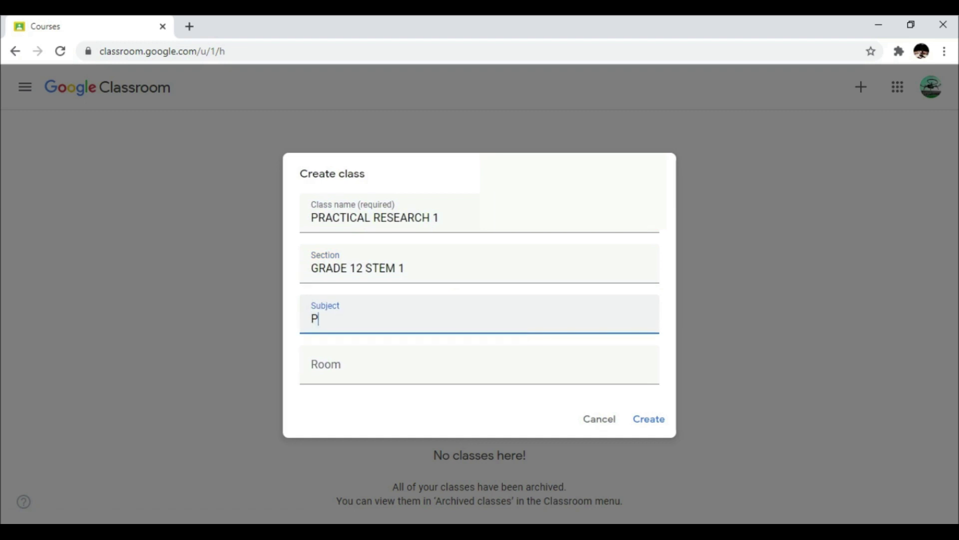
pyautogui.write('ra')
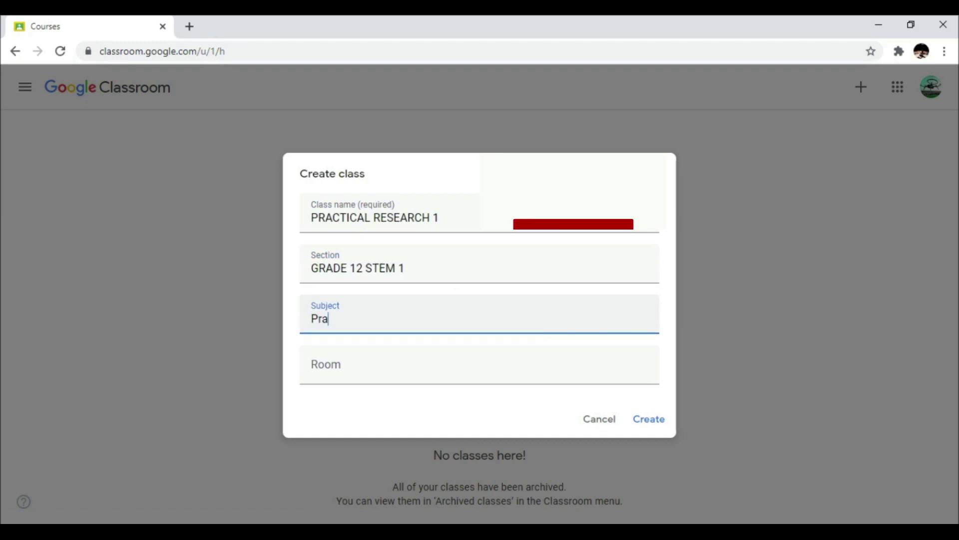
pyautogui.write('ctical')
pyautogui.write(' Research 1')
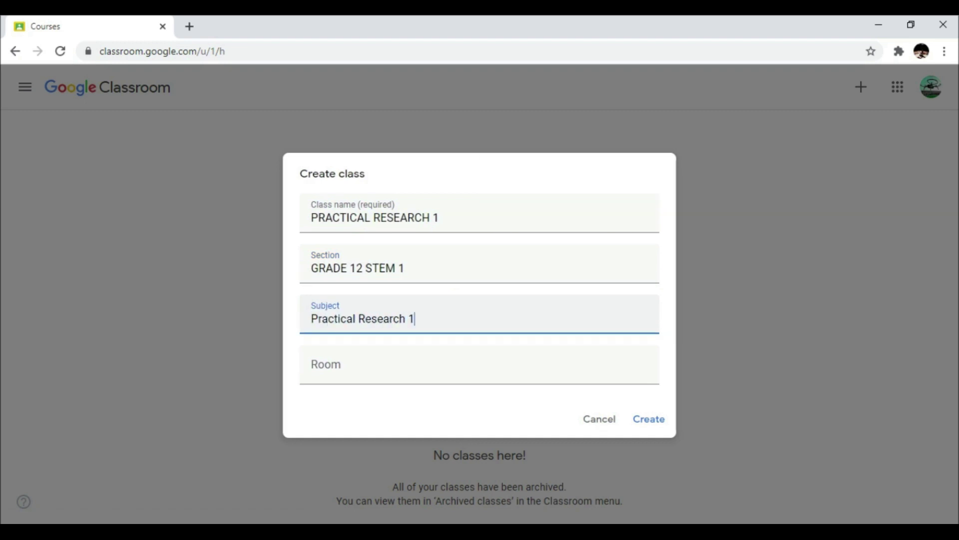
pyautogui.press('Tab')
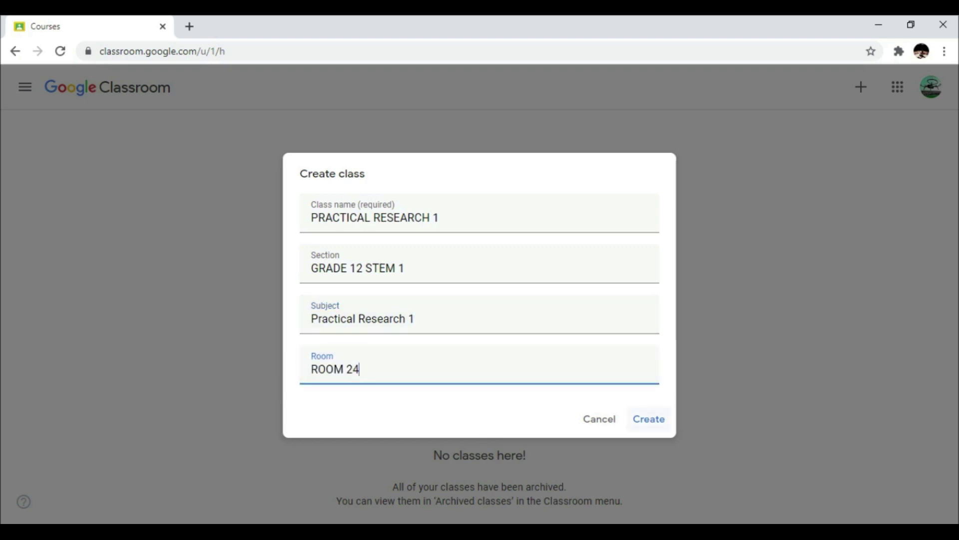
pyautogui.click(648, 419)
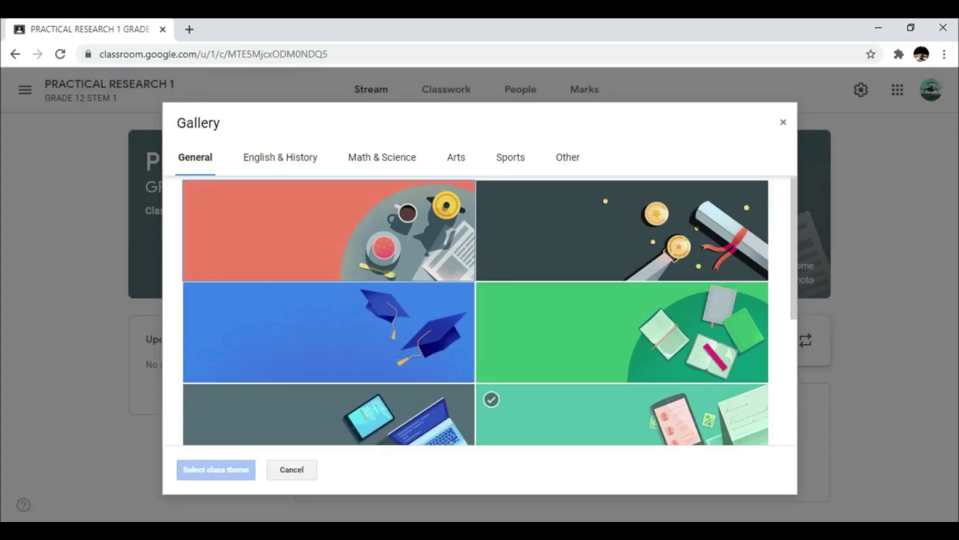
pyautogui.scroll(-5, 475, 311)
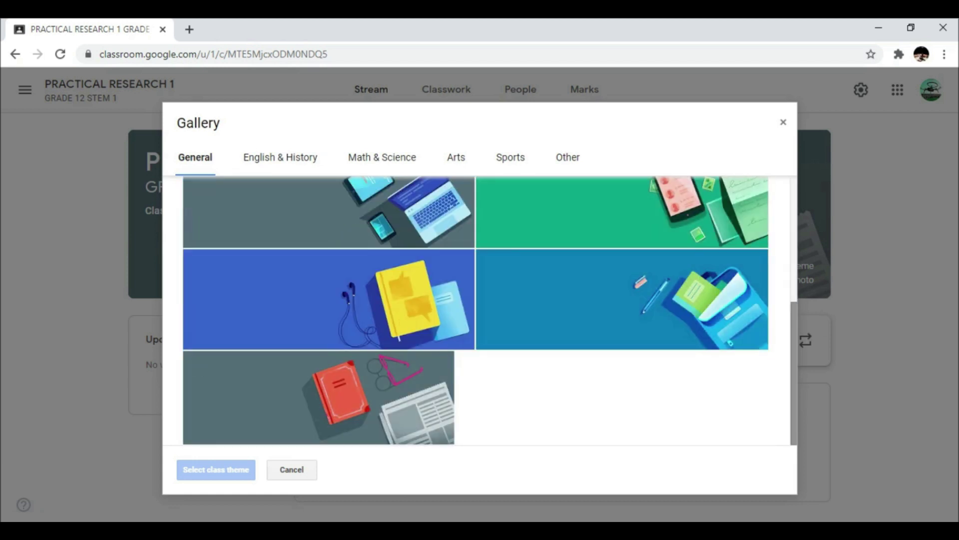
pyautogui.scroll(5, 475, 312)
# Browse the English & History, Math & Science, Arts, Sports and Other theme galleries.
pyautogui.click(280, 156)
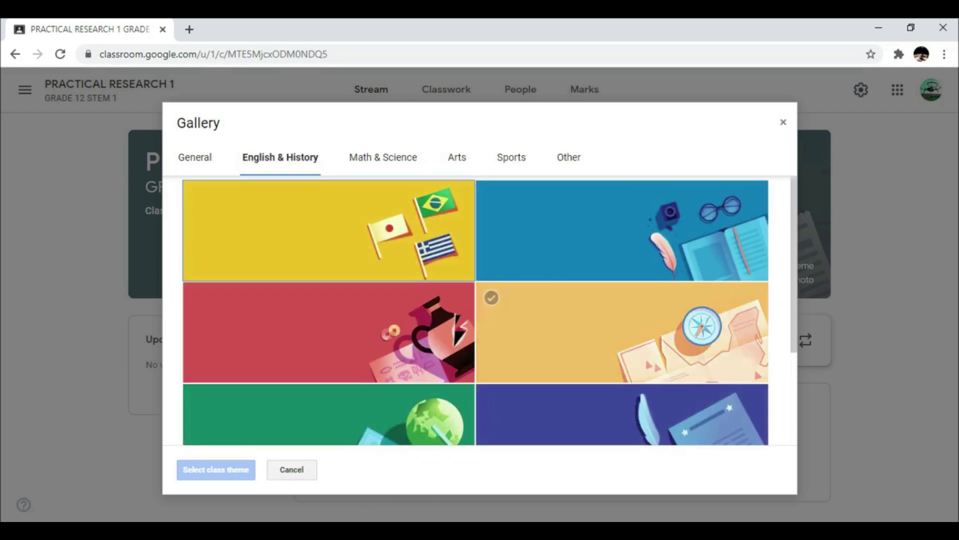
pyautogui.click(384, 157)
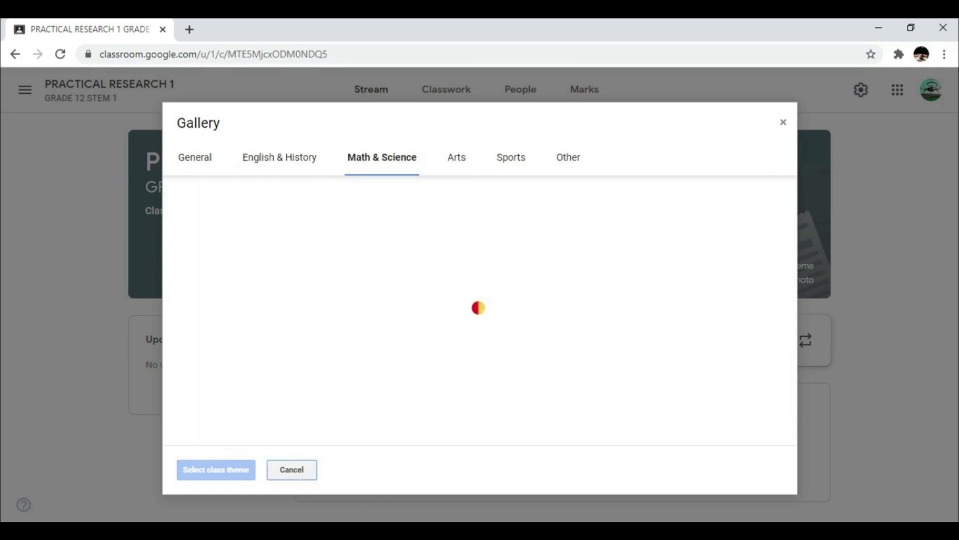
pyautogui.click(456, 156)
pyautogui.scroll(-5, 476, 311)
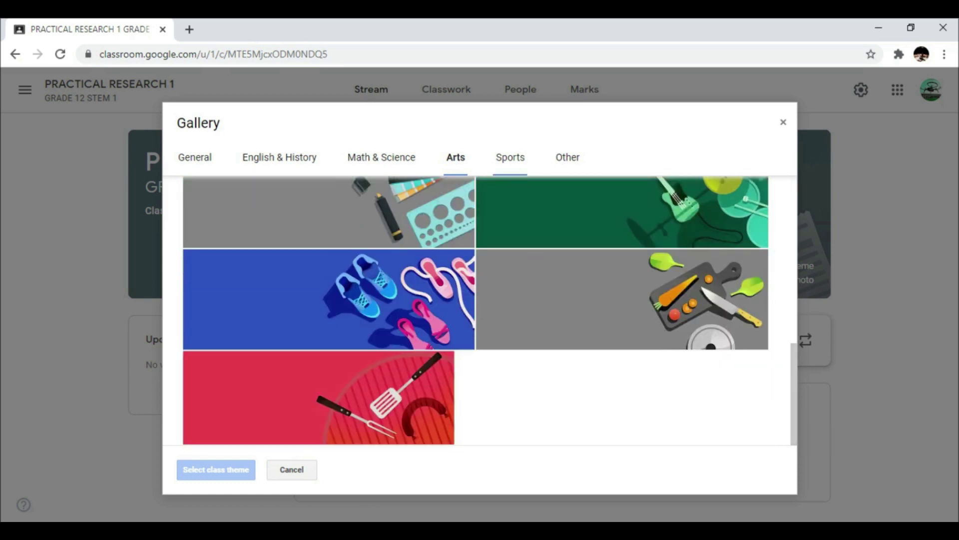
pyautogui.click(511, 156)
pyautogui.click(568, 156)
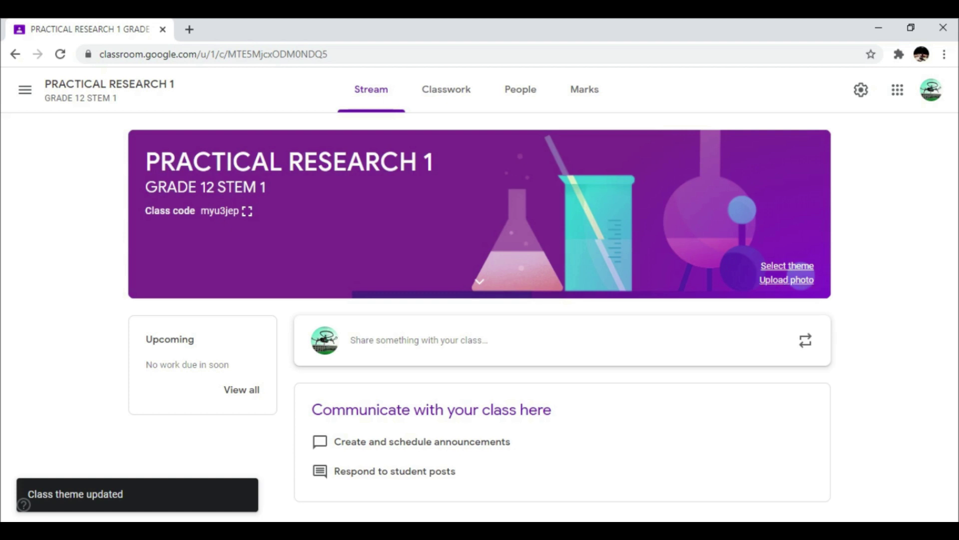
# Upload the earth and sun photo, crop it and apply it as the class banner.
pyautogui.click(787, 280)
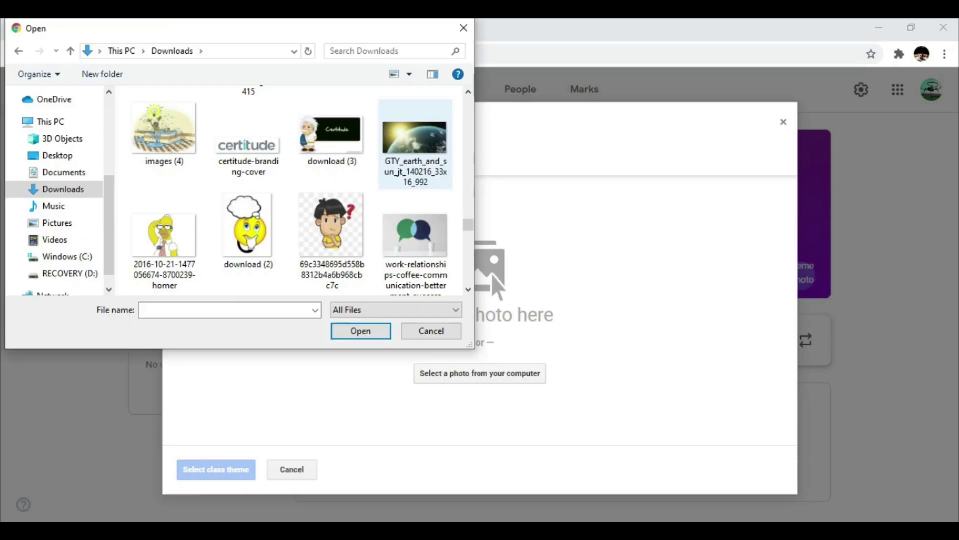
pyautogui.click(412, 146)
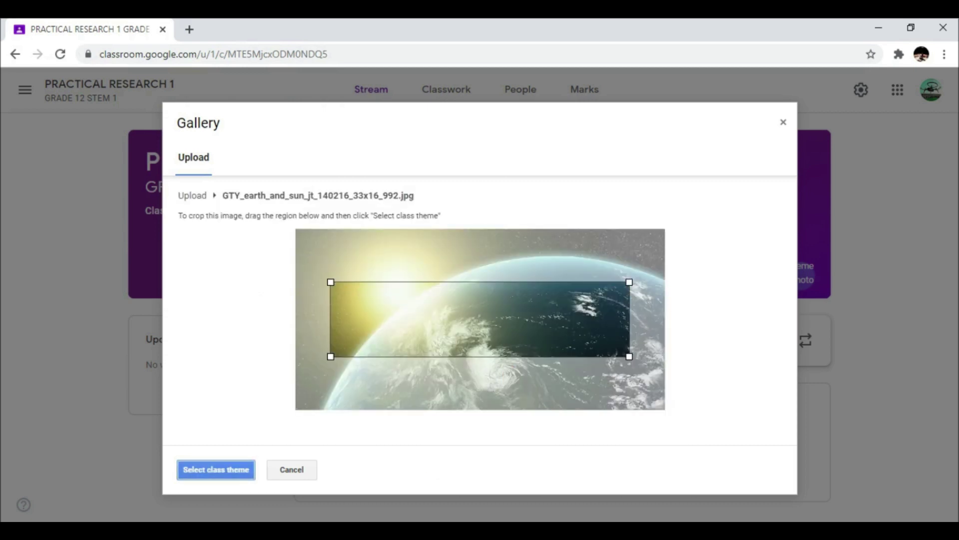
pyautogui.moveTo(480, 320); pyautogui.dragTo(482, 300)
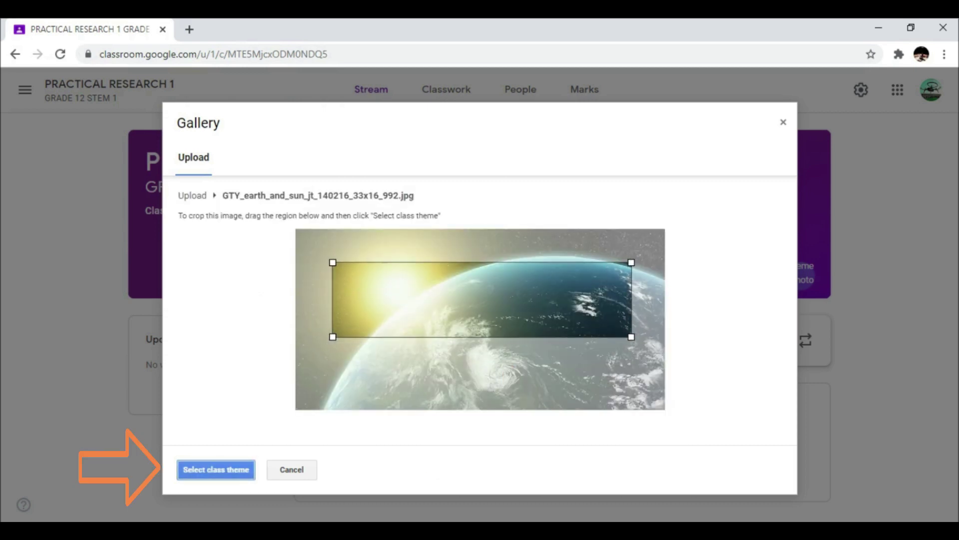
pyautogui.click(215, 470)
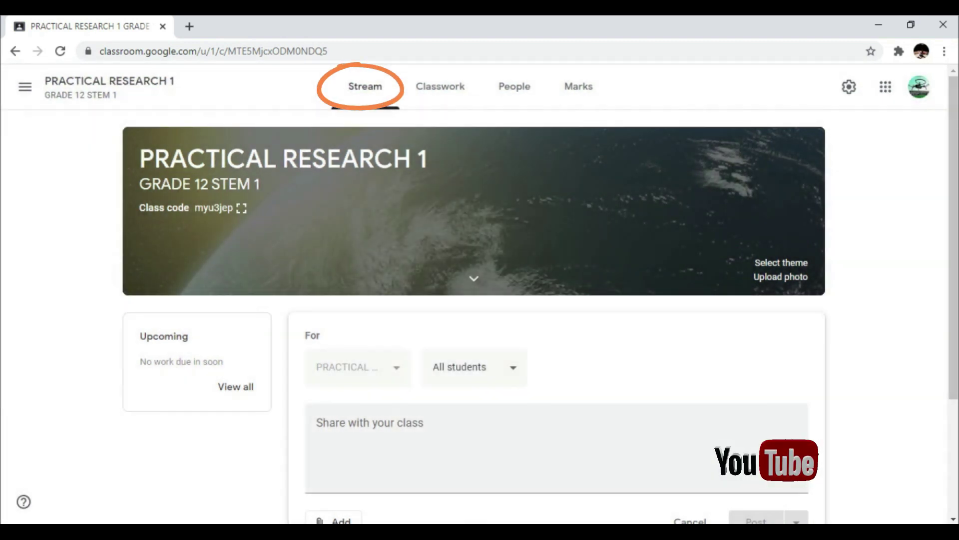
pyautogui.click(450, 442)
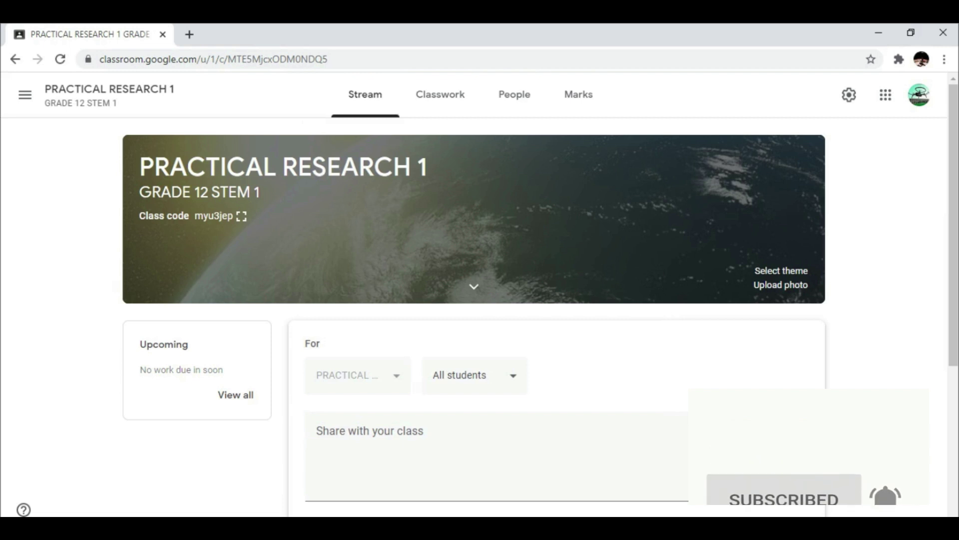
pyautogui.write('Welcome to Practical Research 1 Virtual Classroom!')
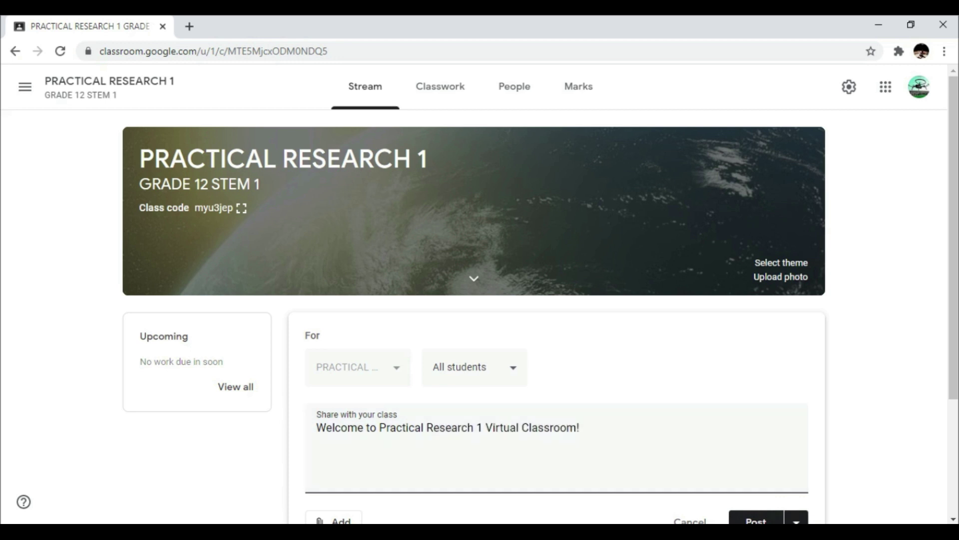
pyautogui.scroll(-2, 480, 338)
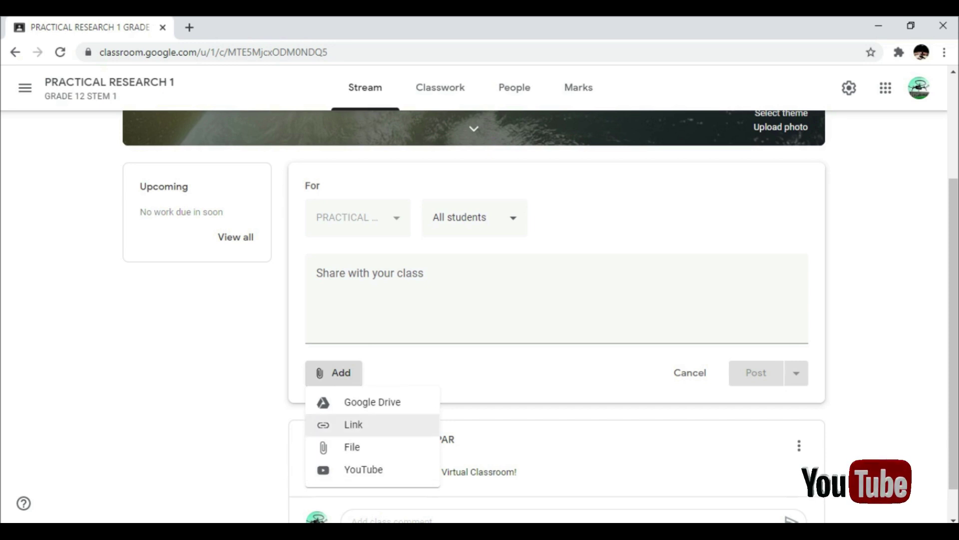
pyautogui.click(353, 424)
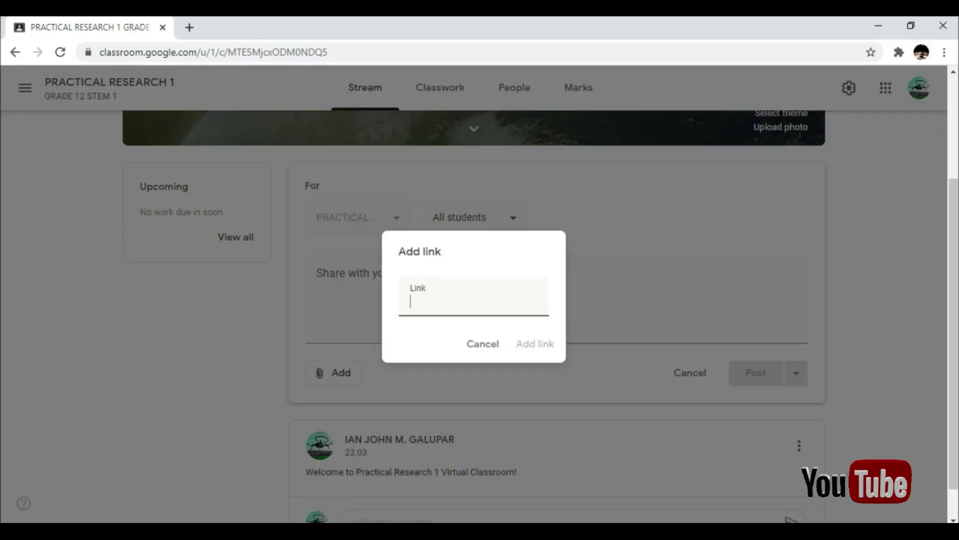
pyautogui.click(482, 343)
pyautogui.click(334, 372)
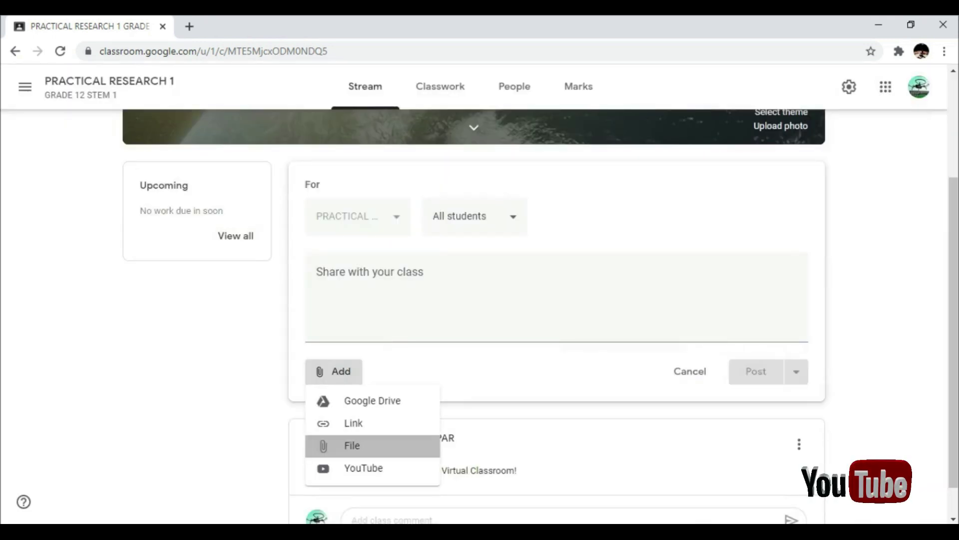
pyautogui.click(353, 443)
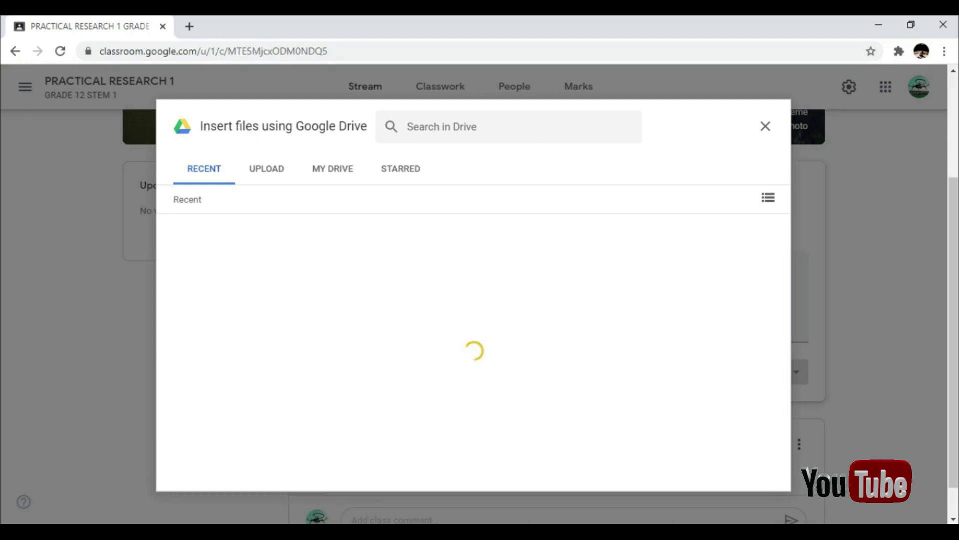
pyautogui.click(765, 127)
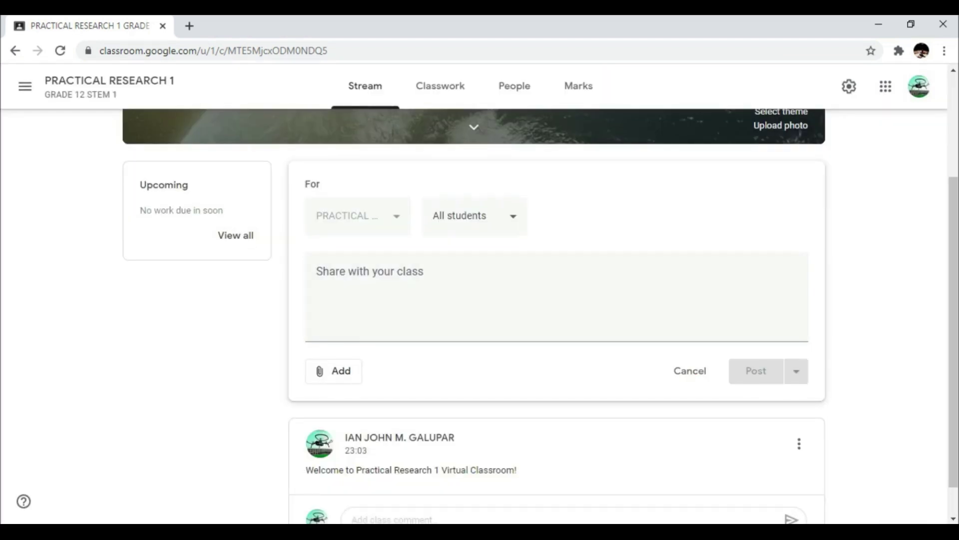
pyautogui.click(333, 373)
pyautogui.click(360, 467)
pyautogui.write('How to Use Googl')
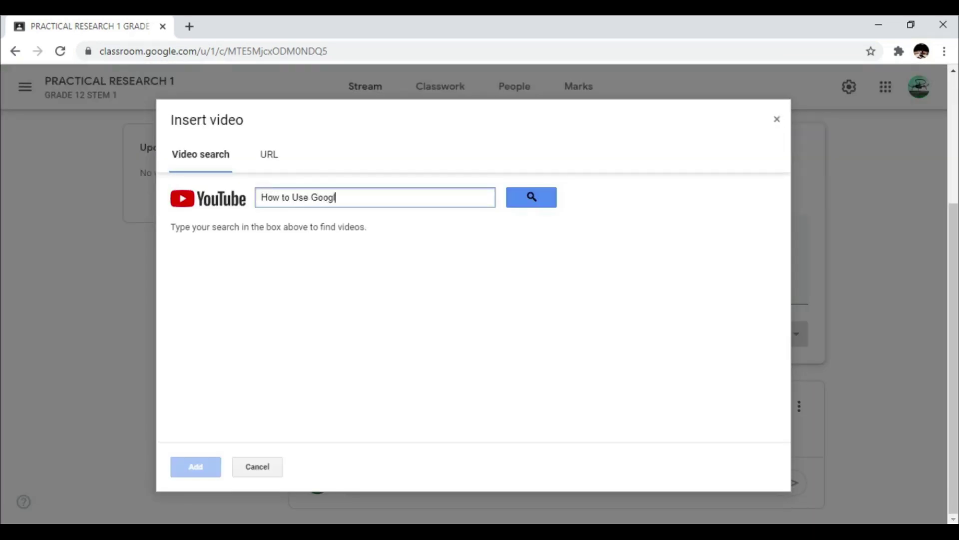
pyautogui.write('John')
pyautogui.press('Return')
pyautogui.doubleClick(472, 254)
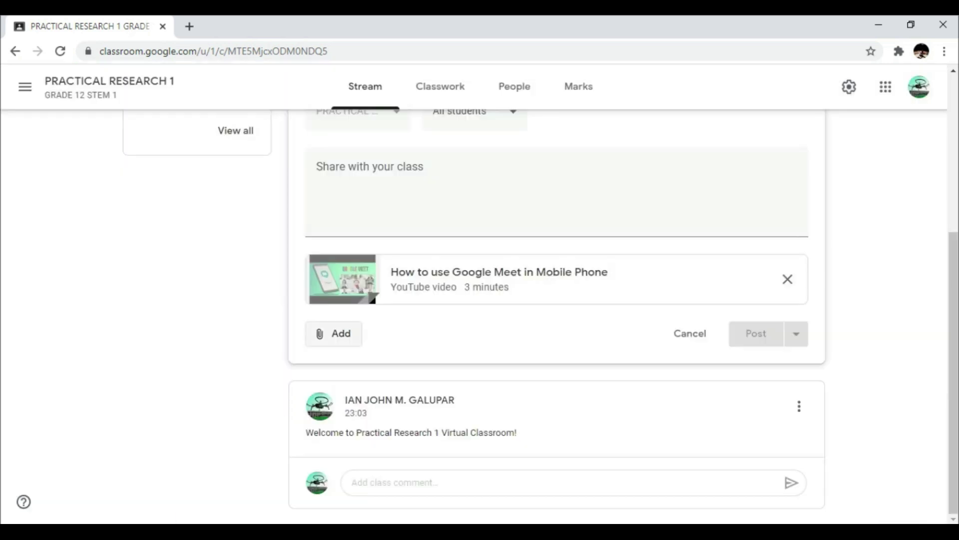
pyautogui.click(471, 277)
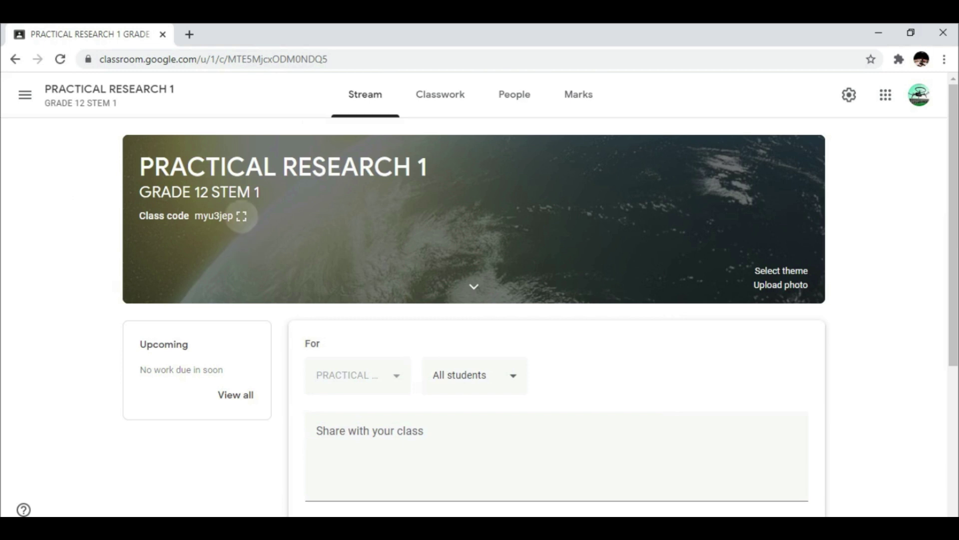
pyautogui.click(242, 216)
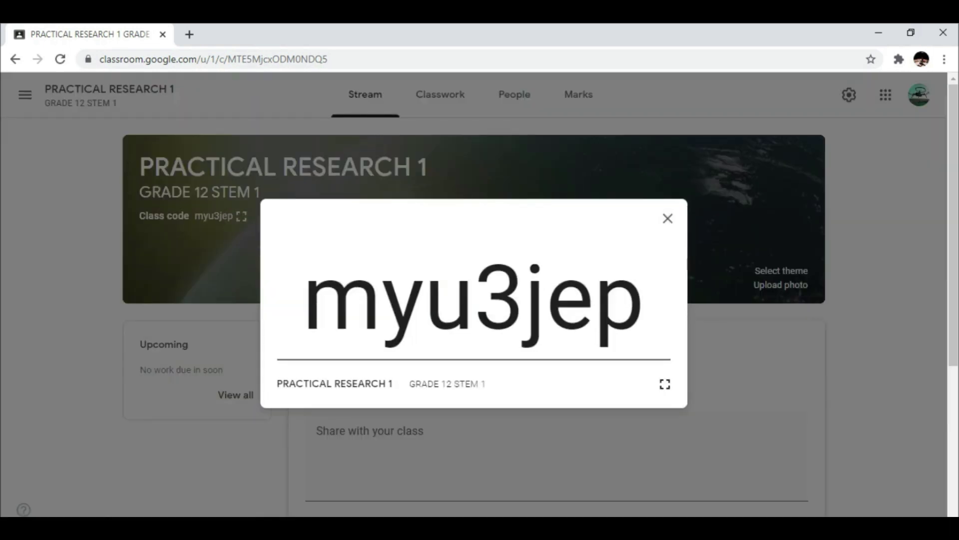
pyautogui.doubleClick(472, 300)
pyautogui.rightClick(641, 258)
pyautogui.click(668, 271)
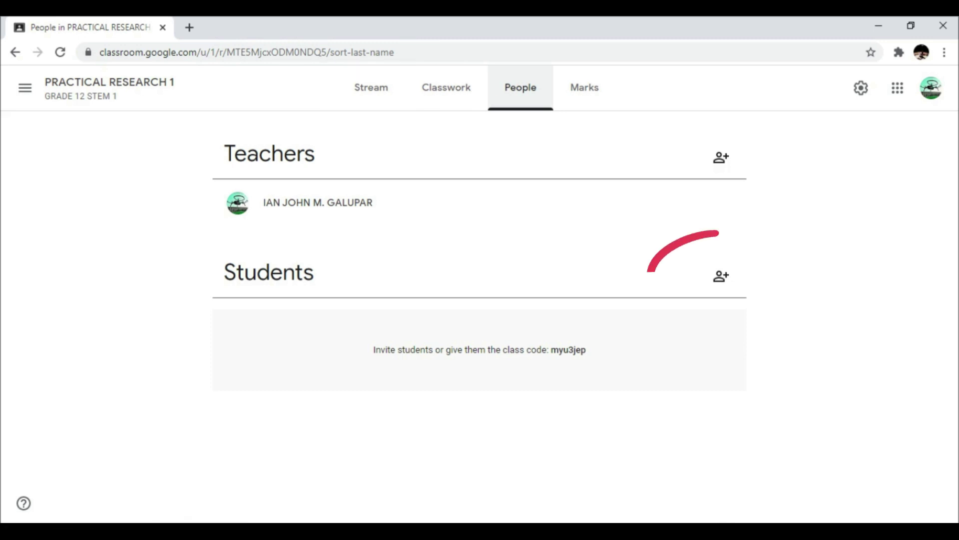
# Invite the first student, then begin entering another student's address.
pyautogui.click(720, 276)
pyautogui.write('ce')
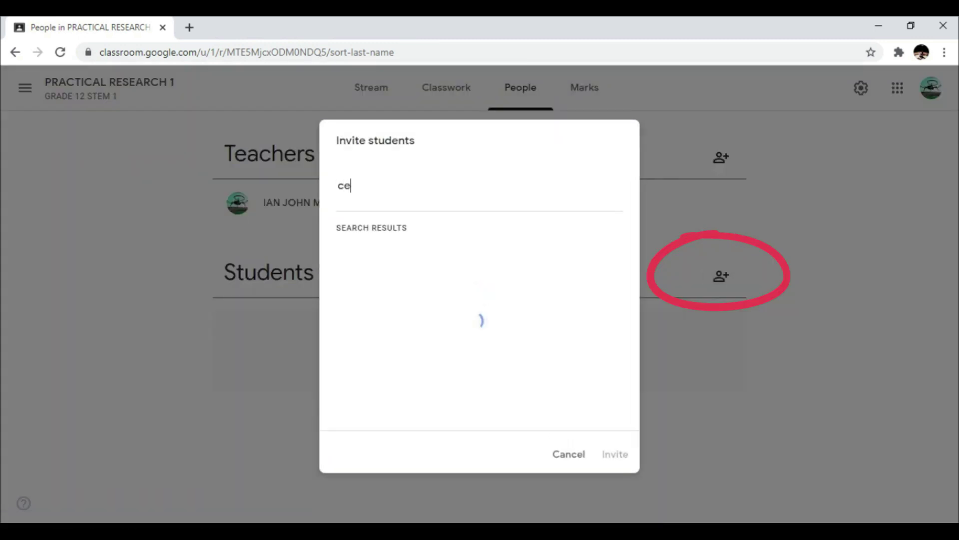
pyautogui.write('cilia')
pyautogui.press('Return')
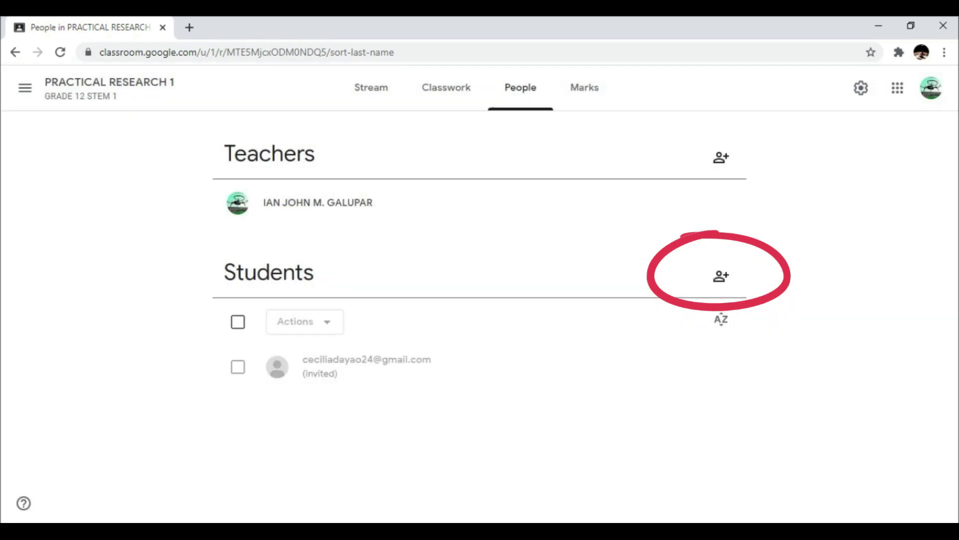
pyautogui.click(720, 276)
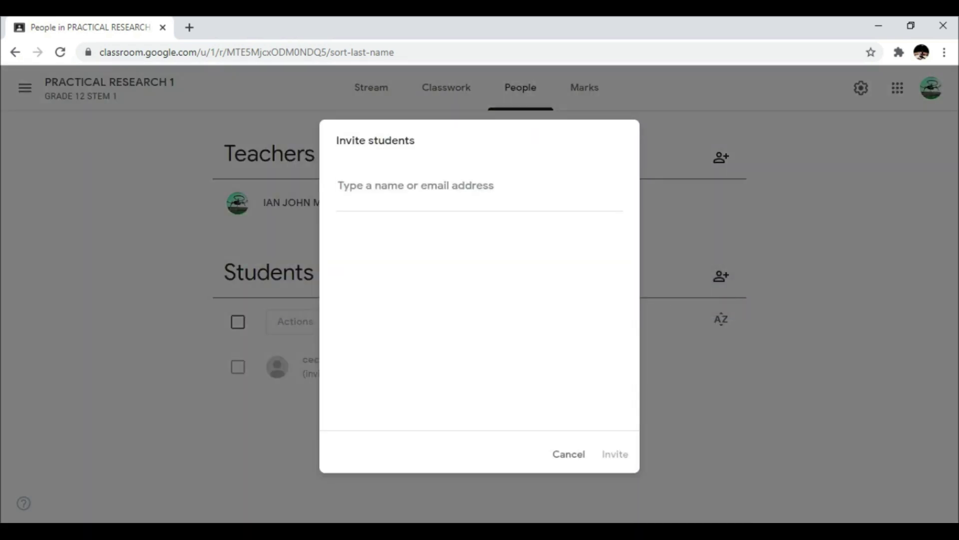
pyautogui.write('maria c')
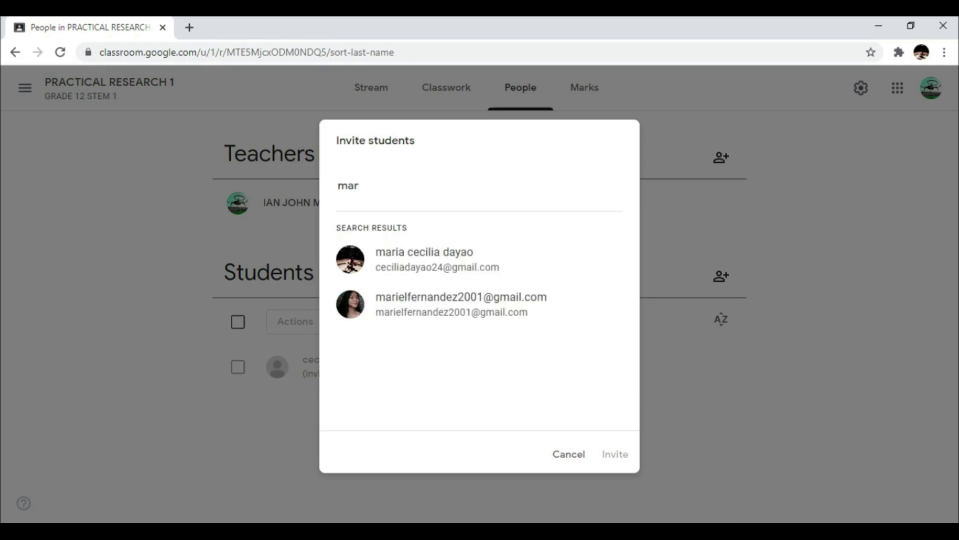
pyautogui.press('BackSpace')
pyautogui.press('BackSpace')
pyautogui.write('cec')
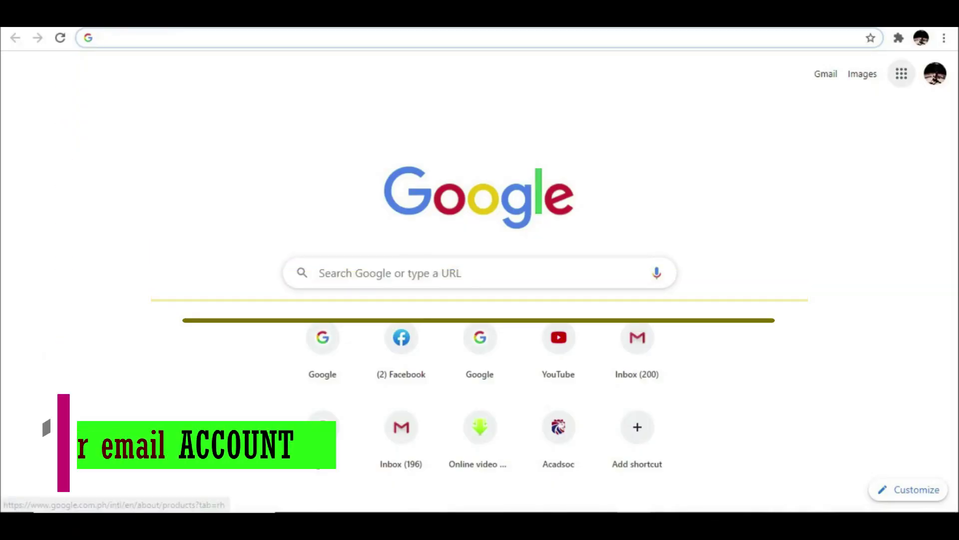
# Reopen Google Classroom from the Google apps grid in Chrome.
pyautogui.click(902, 74)
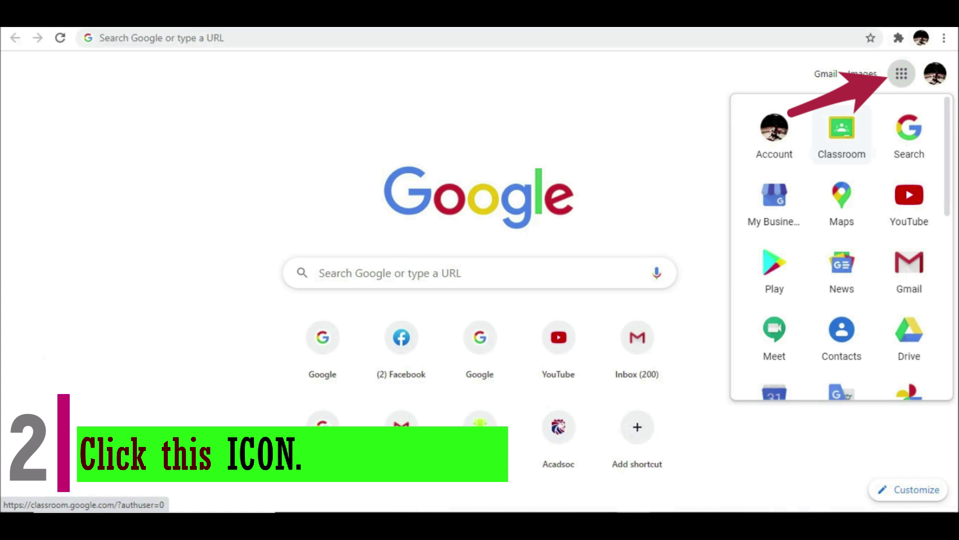
pyautogui.click(842, 135)
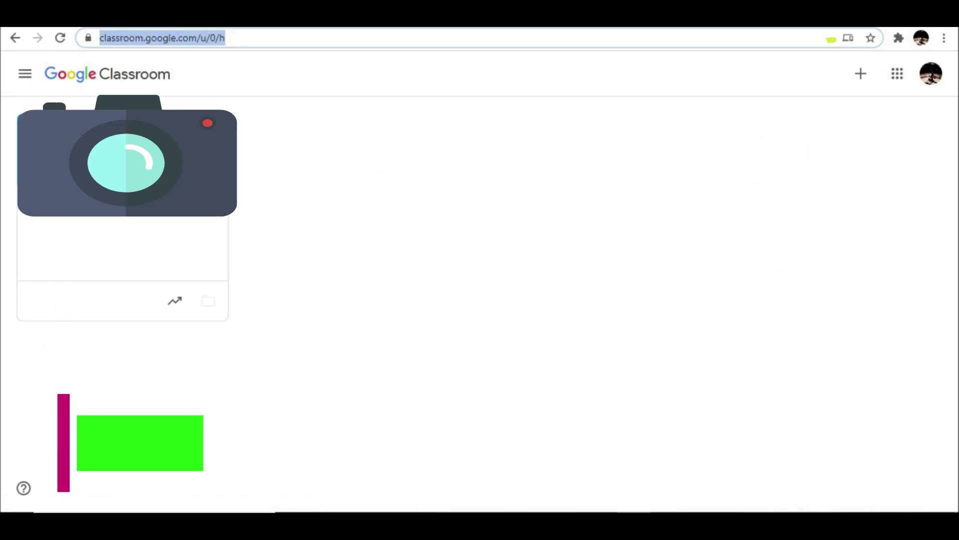
# Bring up the Join class by code option from the + menu.
pyautogui.click(861, 74)
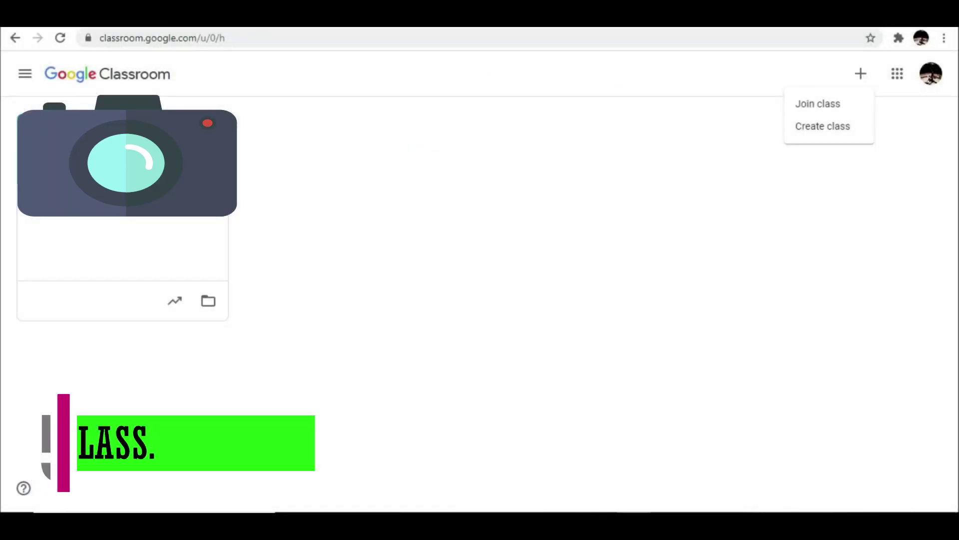
pyautogui.click(818, 103)
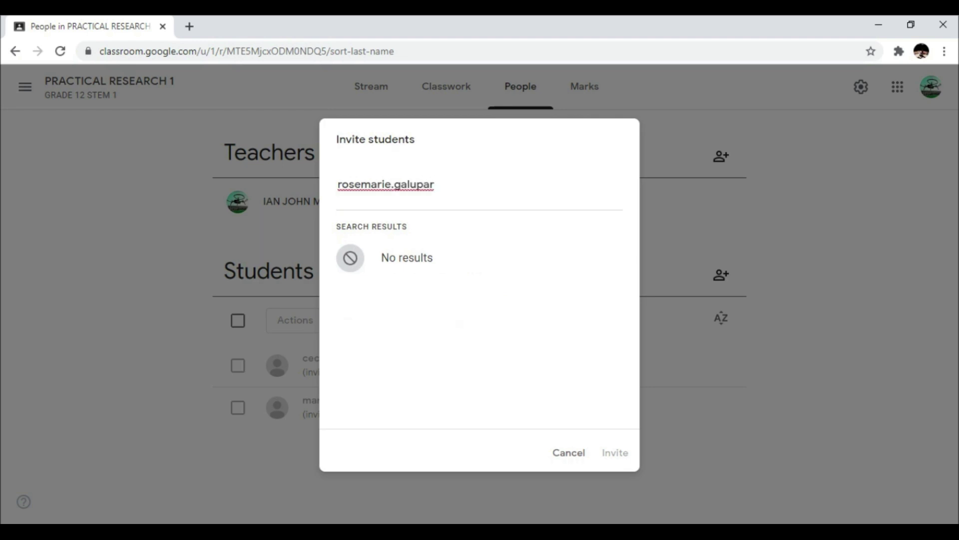
pyautogui.write('h')
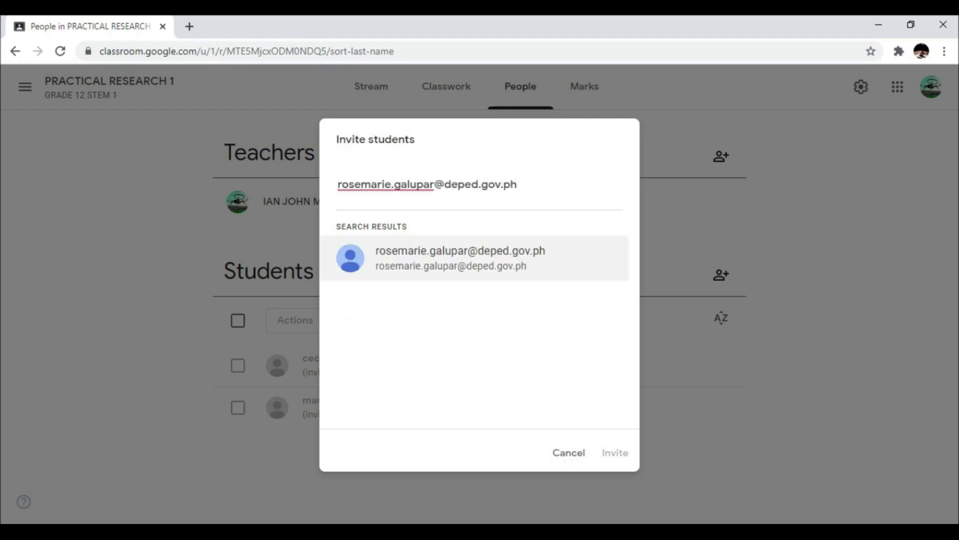
# Add the typed student email as an invitee in the Invite students dialog.
pyautogui.press('Return')
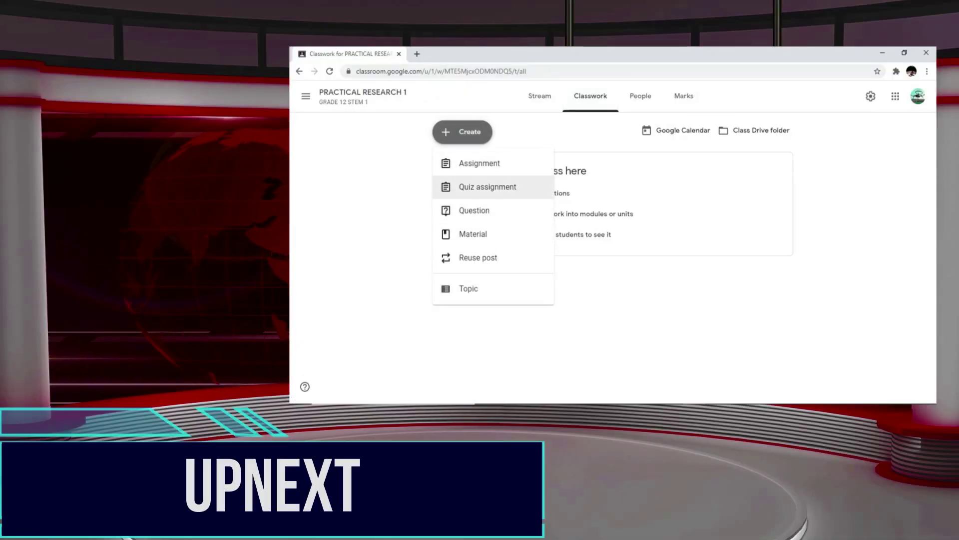
# Create a quiz assignment and open its Blank Quiz in Google Forms.
pyautogui.click(487, 186)
pyautogui.click(400, 272)
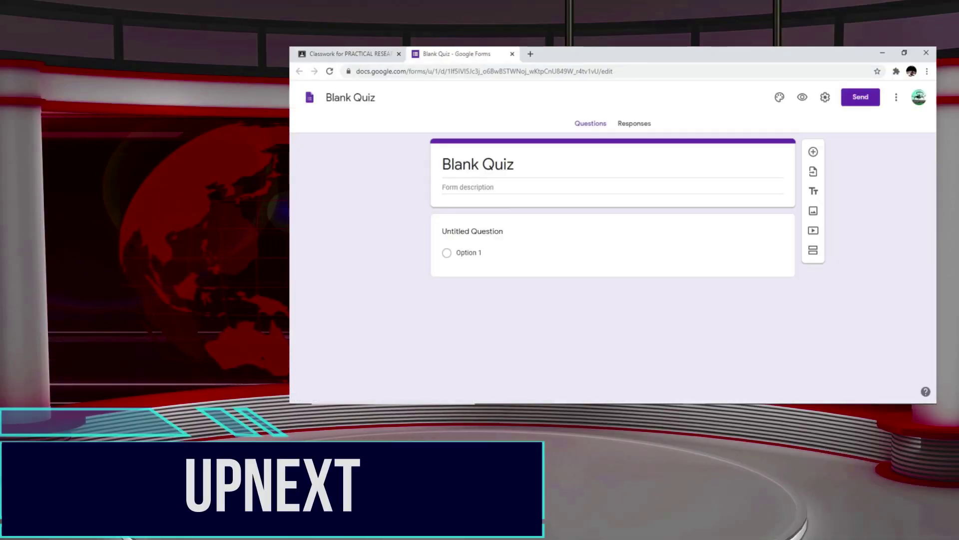